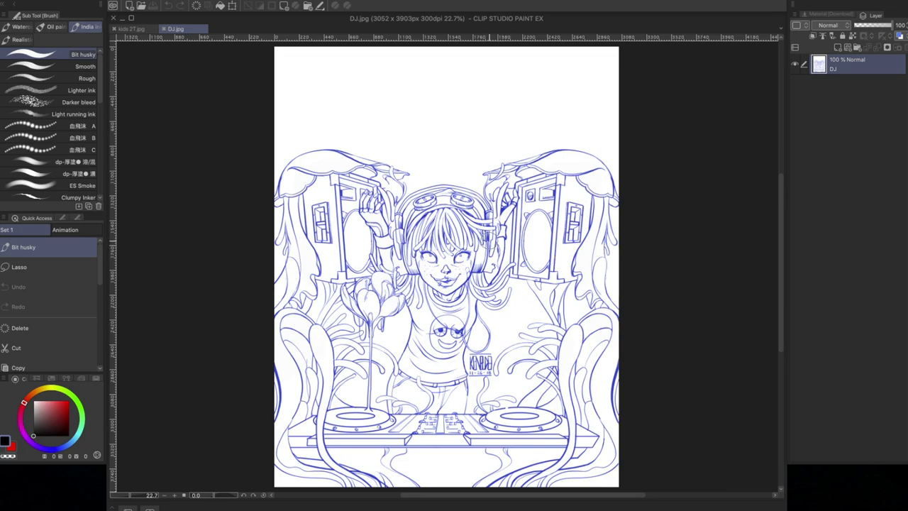
Inspect the DJ linework up close, then use Convert brightness to opacity to drop the white.
{"action": "scroll", "coordinate": [500, 213], "scroll_direction": "up", "scroll_amount": 5}
{"action": "scroll", "coordinate": [517, 190], "scroll_direction": "up", "scroll_amount": 2}
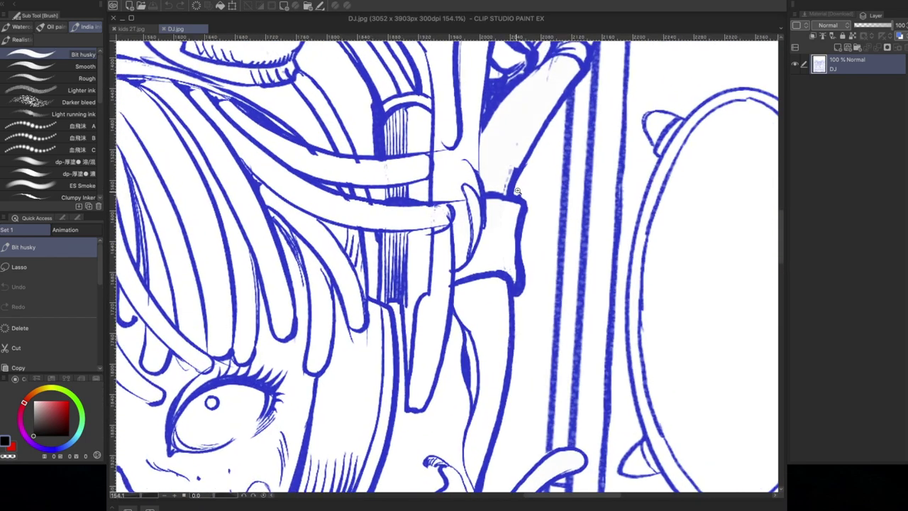
{"action": "scroll", "coordinate": [517, 190], "scroll_direction": "up", "scroll_amount": 4}
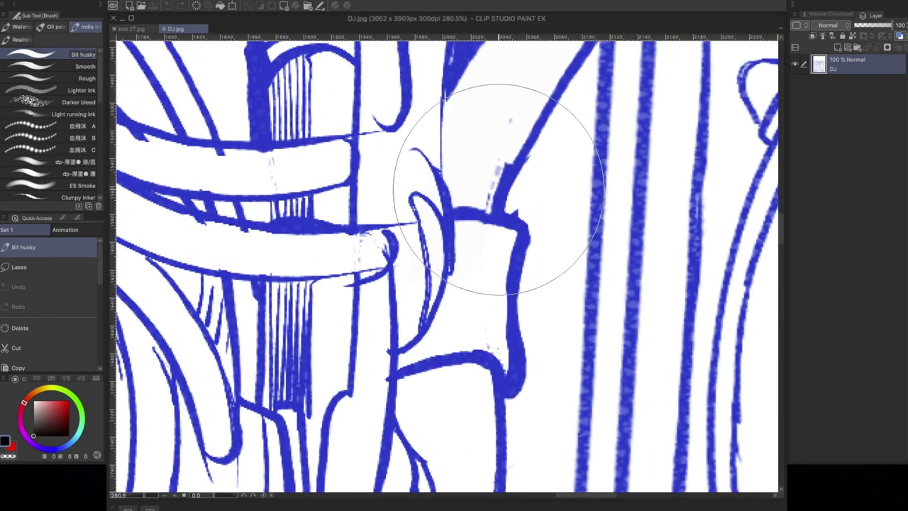
{"action": "scroll", "coordinate": [441, 298], "scroll_direction": "down", "scroll_amount": 7}
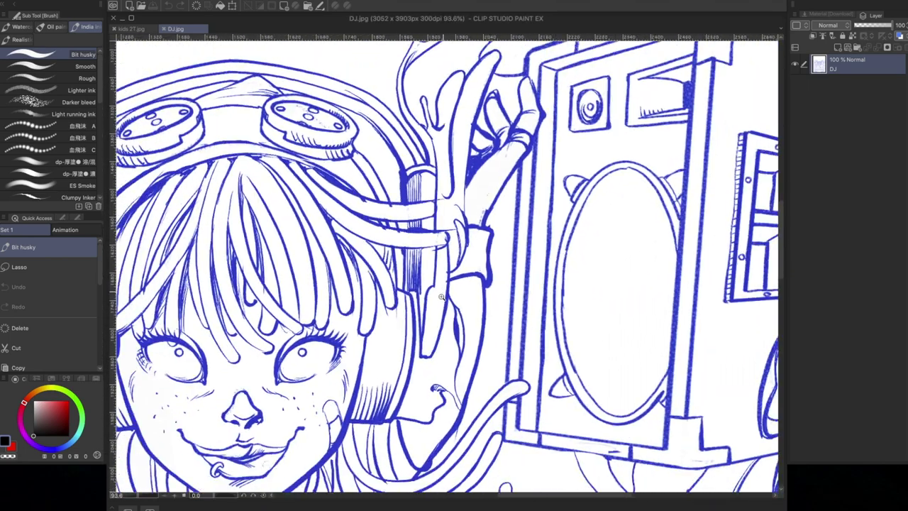
{"action": "scroll", "coordinate": [441, 298], "scroll_direction": "down", "scroll_amount": 5}
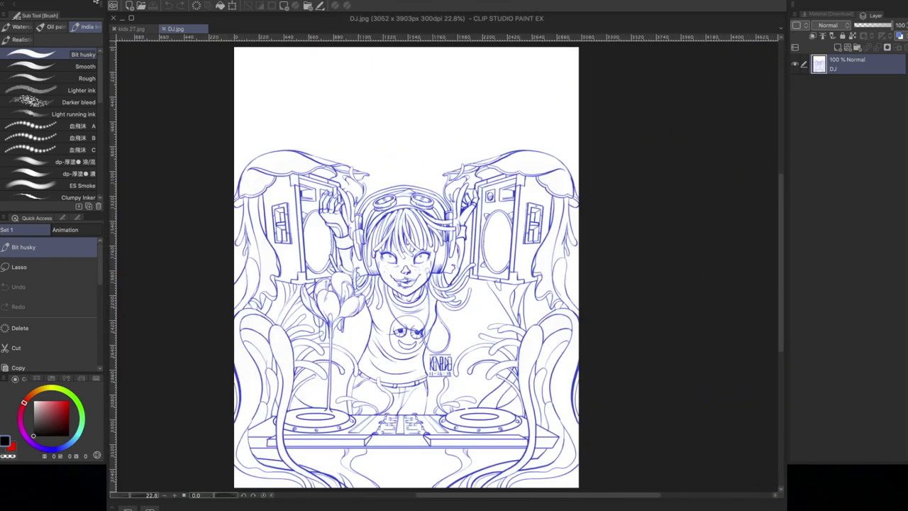
{"action": "left_click", "coordinate": [110, 1]}
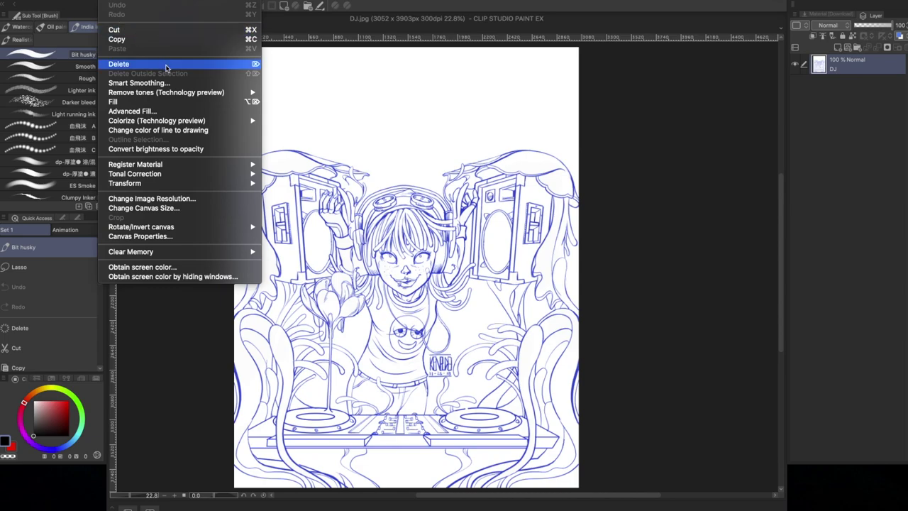
{"action": "mouse_move", "coordinate": [196, 95]}
{"action": "mouse_move", "coordinate": [219, 124]}
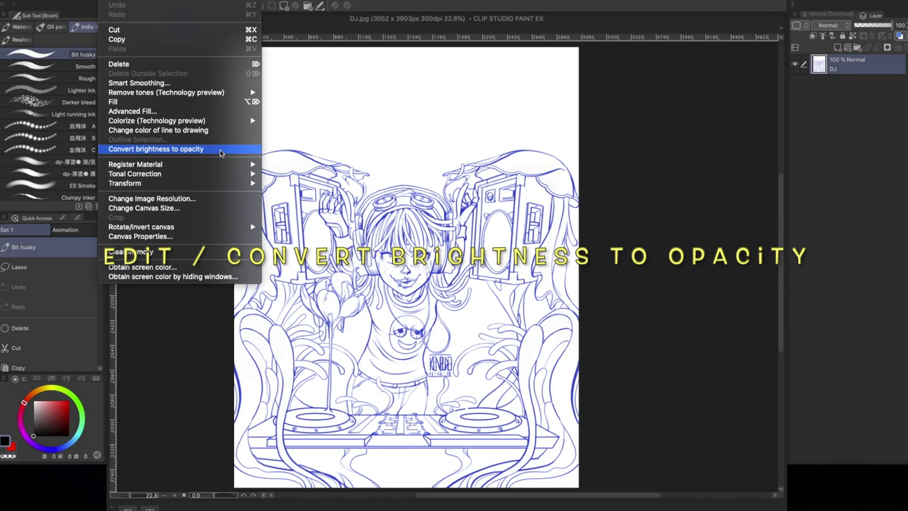
{"action": "left_click", "coordinate": [227, 151]}
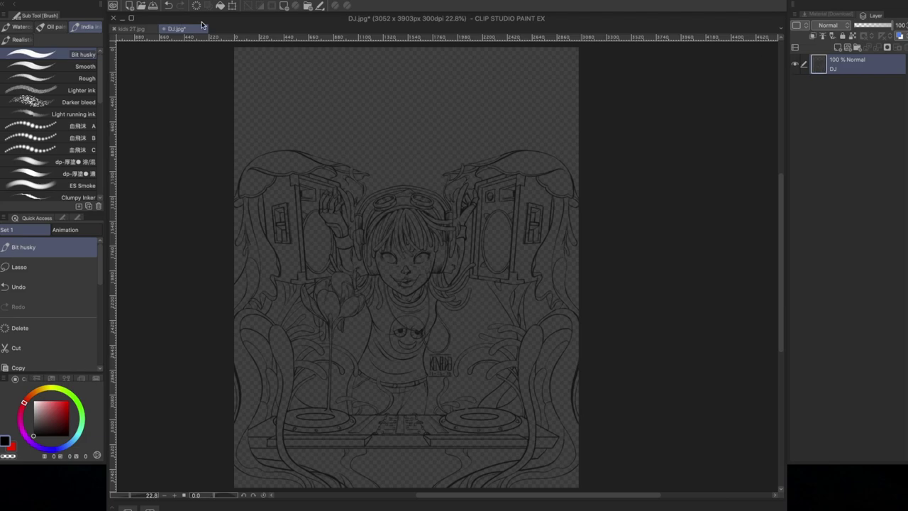
Add a new raster layer below the DJ layer and fill it white with Advanced Fill.
{"action": "left_click", "coordinate": [838, 48]}
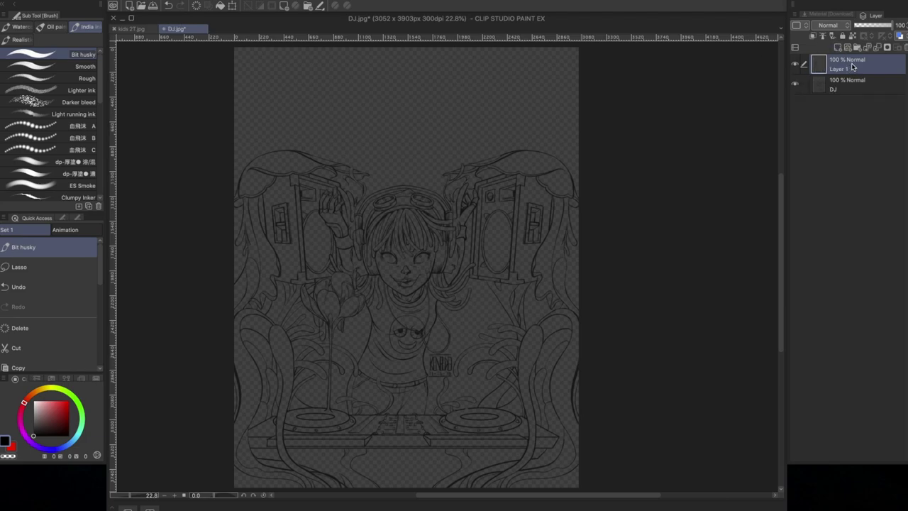
{"action": "left_click_drag", "start_coordinate": [854, 67], "coordinate": [849, 92]}
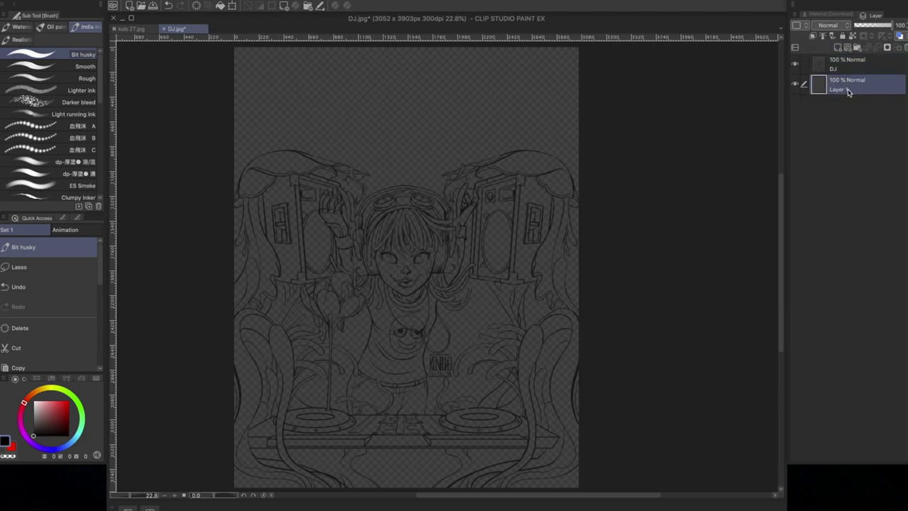
{"action": "left_click", "coordinate": [117, 2]}
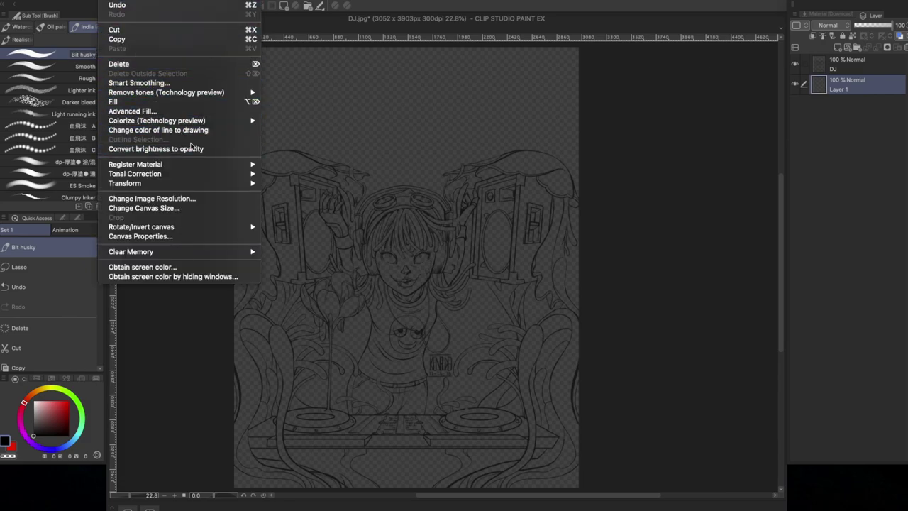
{"action": "left_click", "coordinate": [198, 111]}
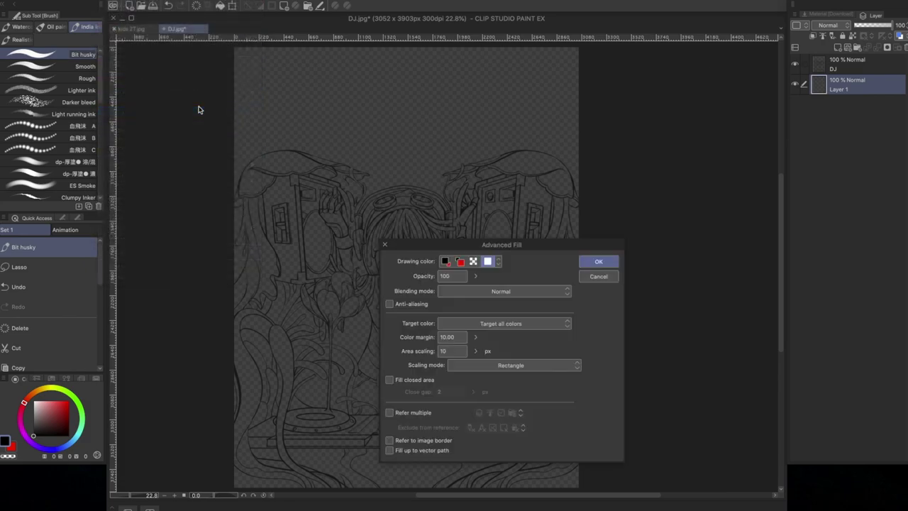
{"action": "left_click", "coordinate": [488, 261]}
{"action": "left_click", "coordinate": [481, 157]}
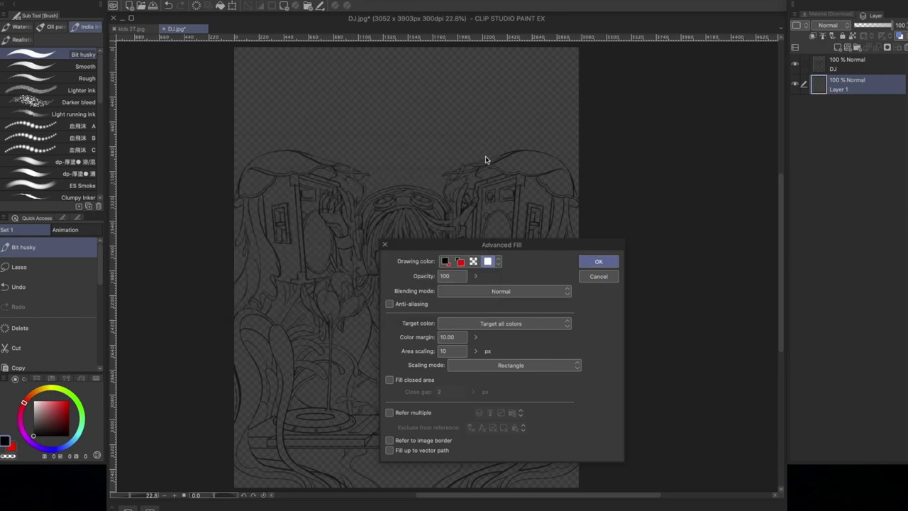
{"action": "left_click", "coordinate": [599, 262]}
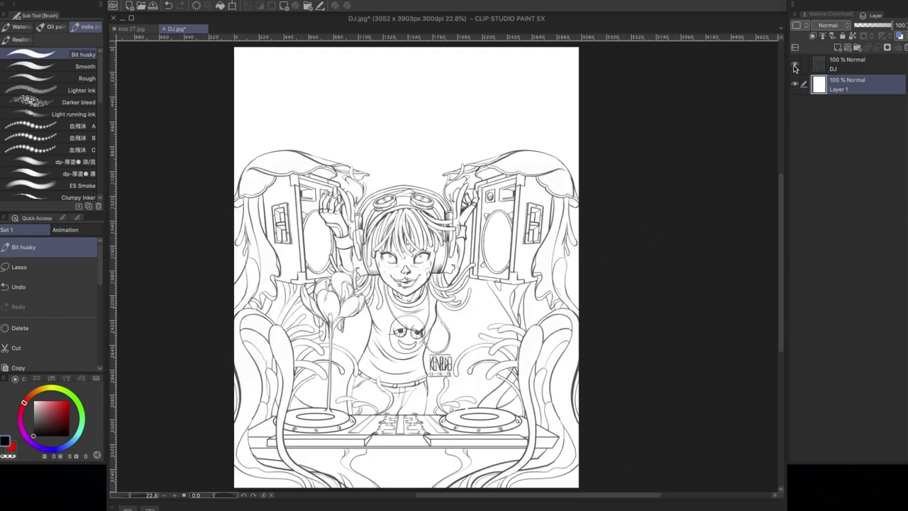
Toggle the DJ line layer's visibility to check the white fill, then add a layer above it.
{"action": "left_click", "coordinate": [820, 65]}
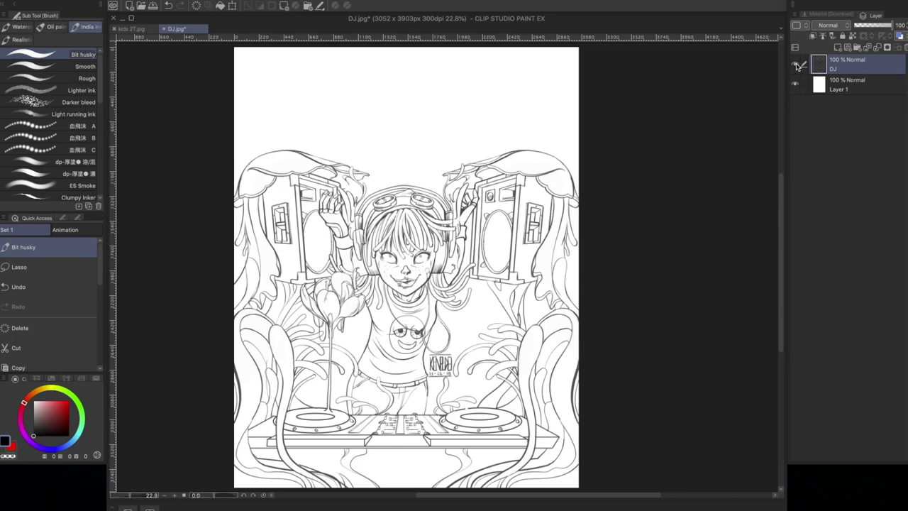
{"action": "left_click", "coordinate": [795, 66]}
{"action": "left_click", "coordinate": [795, 66]}
{"action": "left_click", "coordinate": [796, 66]}
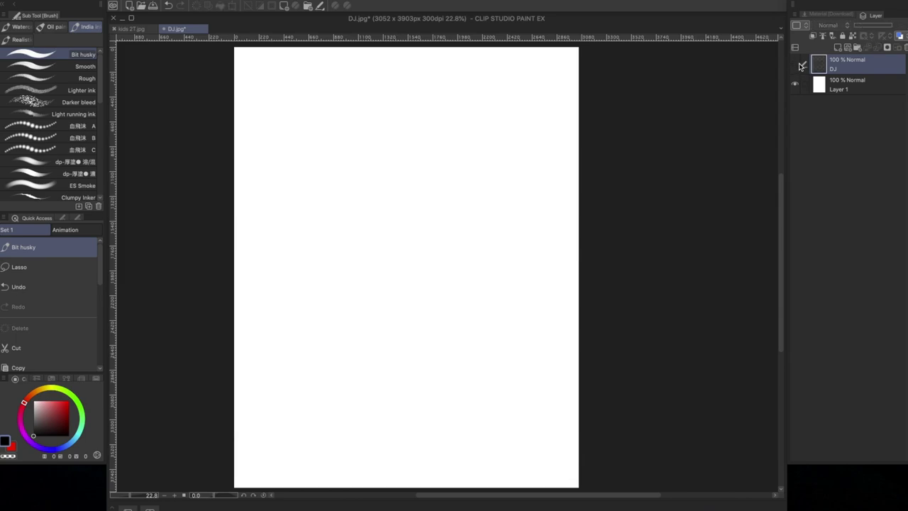
{"action": "left_click", "coordinate": [795, 66]}
{"action": "left_click", "coordinate": [848, 85]}
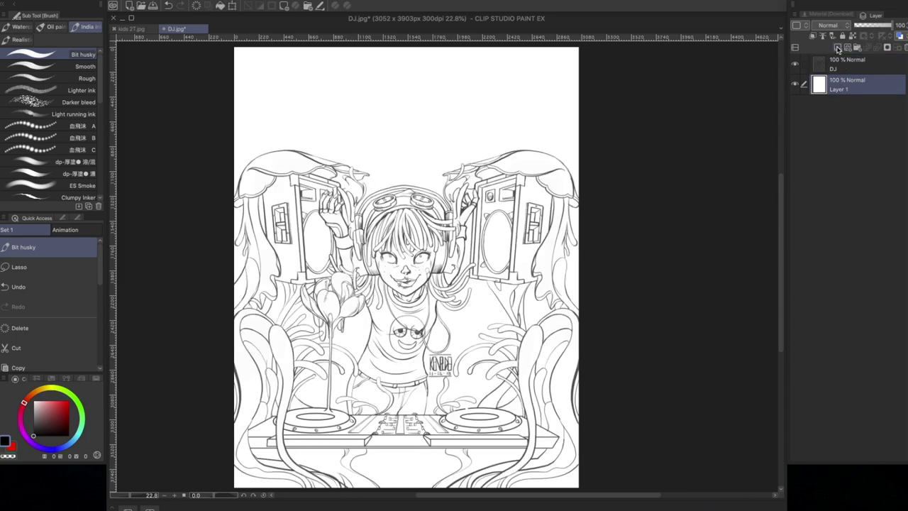
{"action": "left_click", "coordinate": [838, 47]}
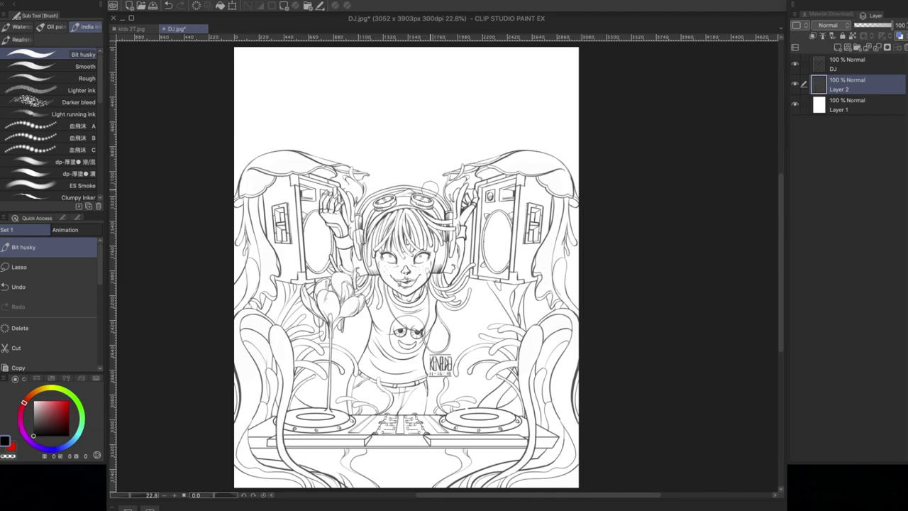
Paint red over the girl's face with the flat oil brush, compare visibility, and hide it.
{"action": "key", "text": "b"}
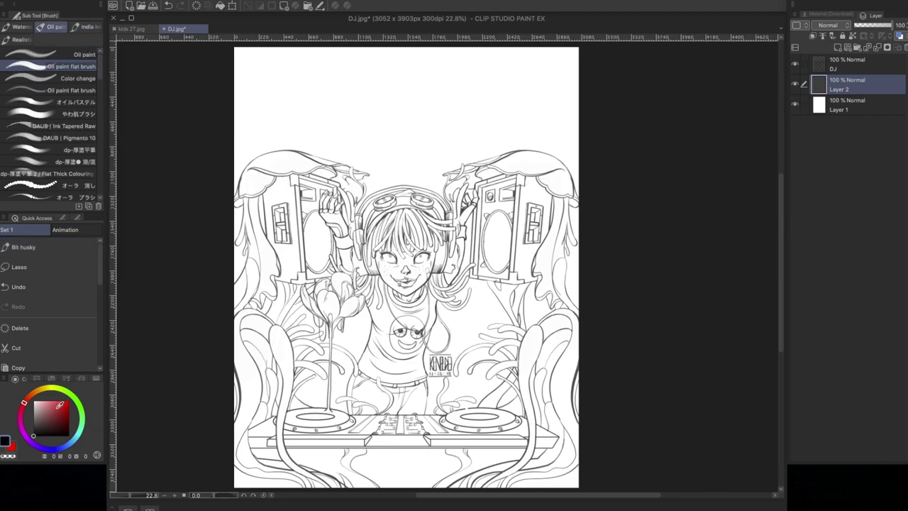
{"action": "mouse_move", "coordinate": [416, 291]}
{"action": "left_mouse_down"}
{"action": "mouse_move", "coordinate": [423, 281]}
{"action": "mouse_move", "coordinate": [406, 296]}
{"action": "mouse_move", "coordinate": [430, 264]}
{"action": "mouse_move", "coordinate": [398, 284]}
{"action": "mouse_move", "coordinate": [387, 263]}
{"action": "mouse_move", "coordinate": [415, 256]}
{"action": "mouse_move", "coordinate": [365, 264]}
{"action": "left_mouse_up"}
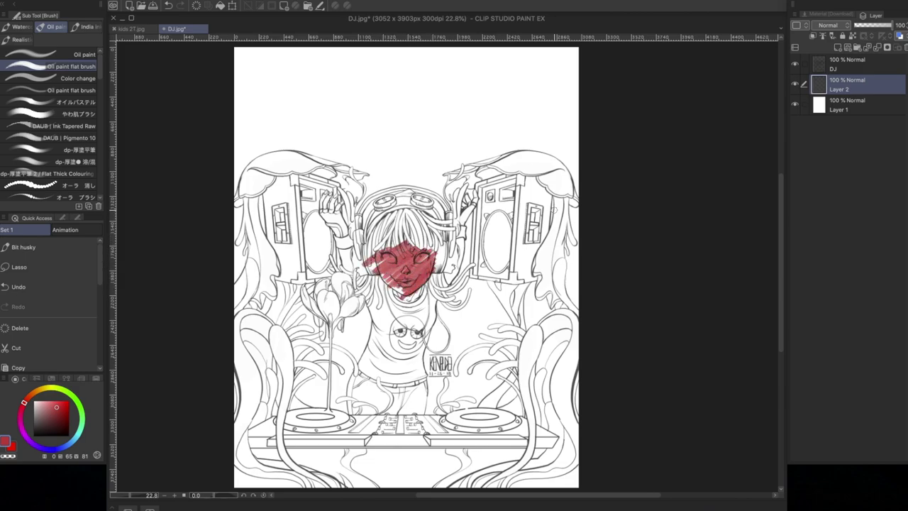
{"action": "left_click", "coordinate": [795, 84]}
{"action": "left_click", "coordinate": [796, 84]}
{"action": "left_click", "coordinate": [796, 84]}
{"action": "left_click", "coordinate": [796, 84]}
{"action": "left_click", "coordinate": [796, 83]}
{"action": "left_click", "coordinate": [795, 64]}
{"action": "left_click", "coordinate": [796, 64]}
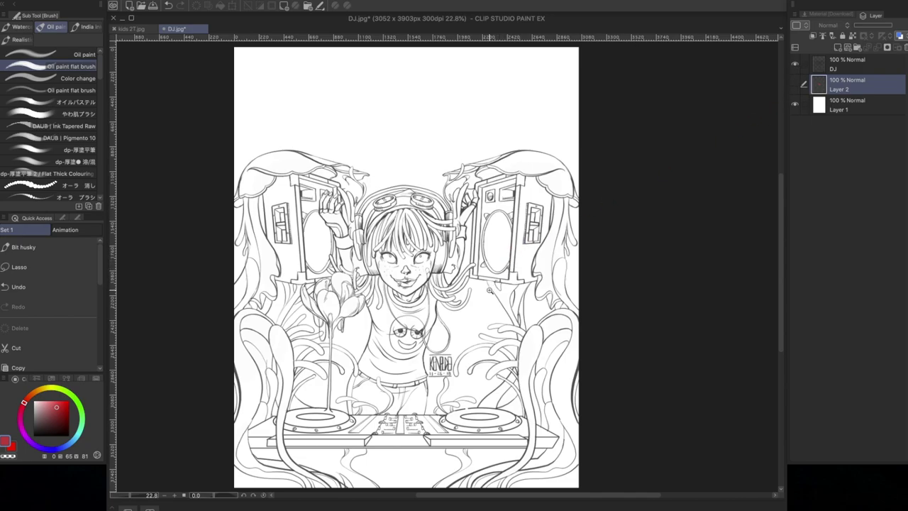
Zoom in on the girl's face and speakers, then select the DJ line layer.
{"action": "left_click_drag", "start_coordinate": [500, 283], "coordinate": [512, 261]}
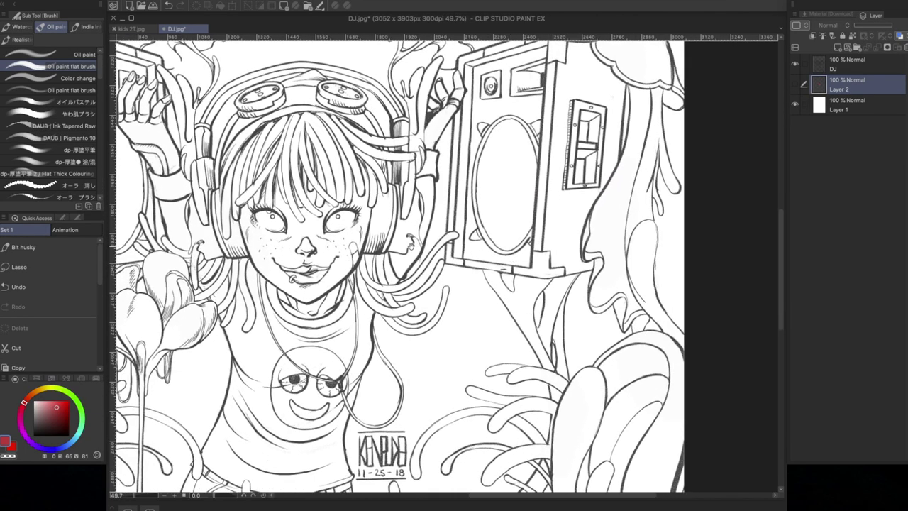
{"action": "scroll", "coordinate": [347, 234], "scroll_direction": "down", "scroll_amount": 3}
{"action": "scroll", "coordinate": [412, 209], "scroll_direction": "up", "scroll_amount": 1}
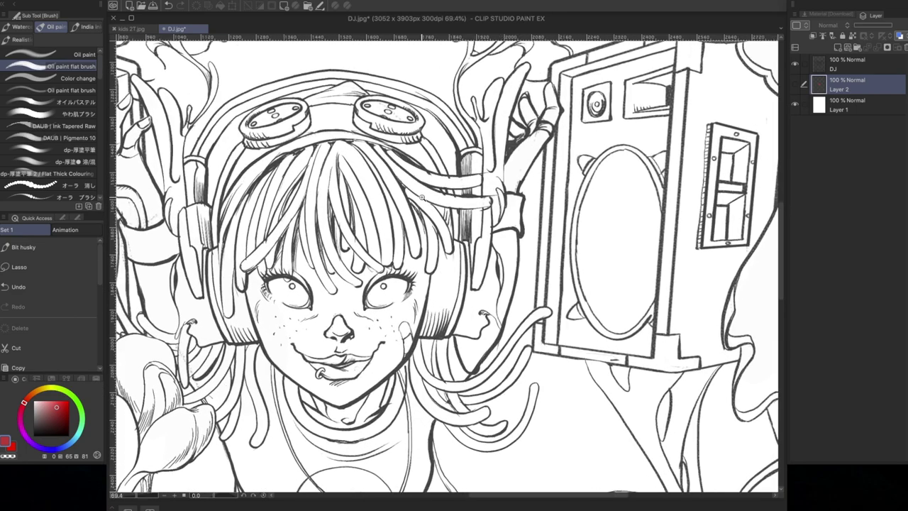
{"action": "scroll", "coordinate": [426, 205], "scroll_direction": "up", "scroll_amount": 1}
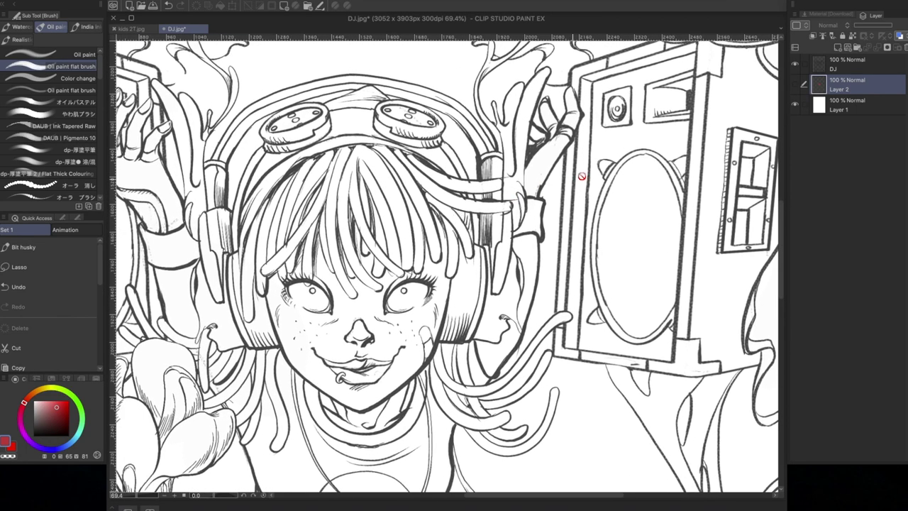
{"action": "left_click", "coordinate": [851, 65]}
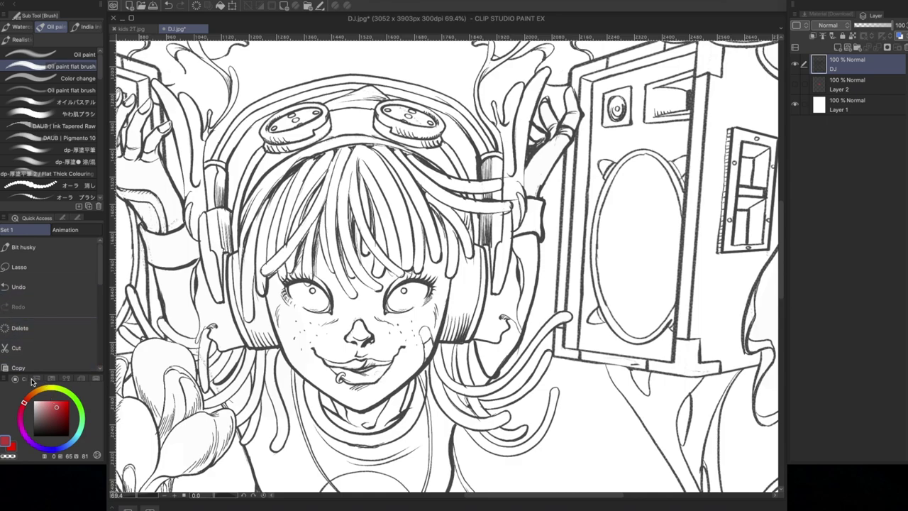
Pick a light blue drawing colour, recolour the DJ line art to it, and select Layer 3.
{"action": "left_click", "coordinate": [70, 442]}
{"action": "left_click", "coordinate": [60, 404]}
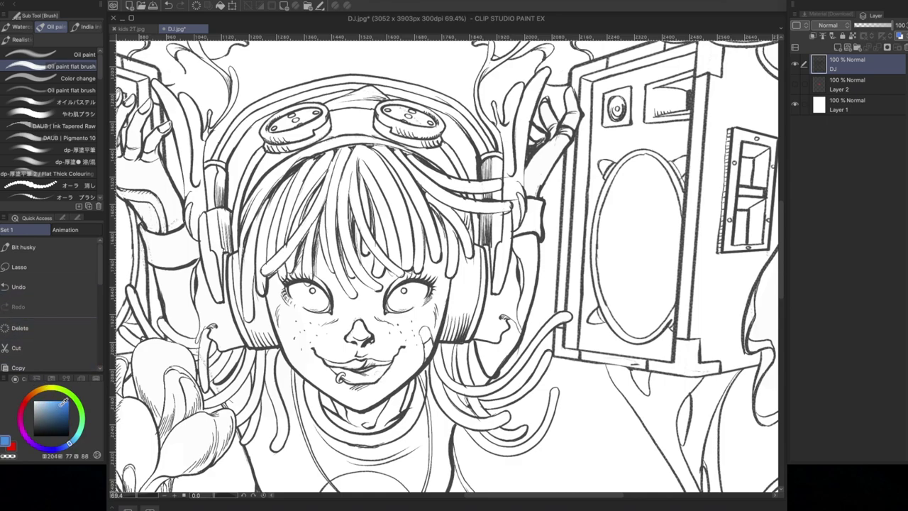
{"action": "left_click", "coordinate": [111, 3]}
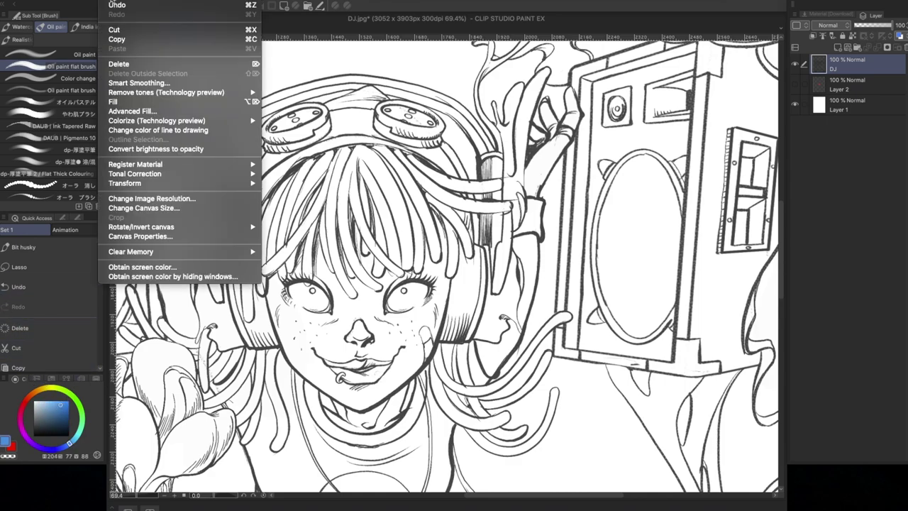
{"action": "left_click", "coordinate": [227, 130]}
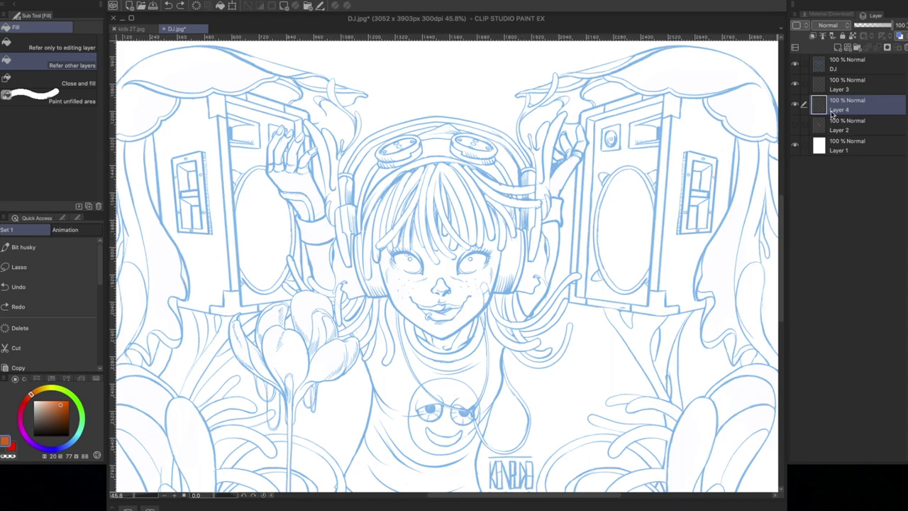
{"action": "left_click", "coordinate": [848, 86]}
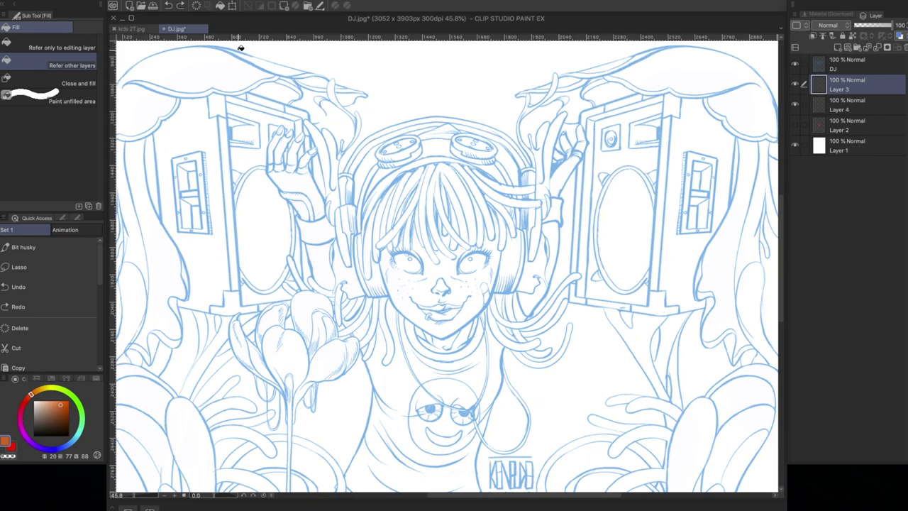
Switch to kids 2T.jpg, zoom into the pepperoni slice shading, and add a blank Layer 1.
{"action": "left_click", "coordinate": [141, 32]}
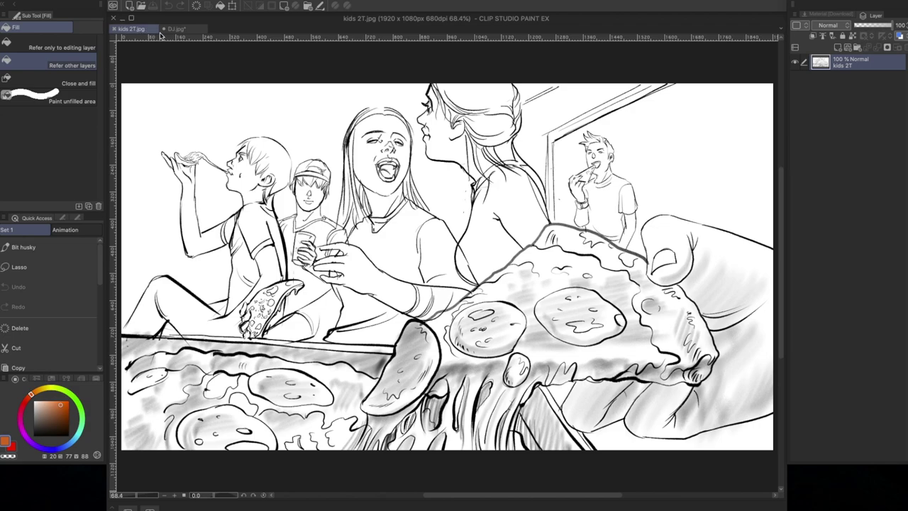
{"action": "scroll", "coordinate": [561, 283], "scroll_direction": "down", "scroll_amount": 2}
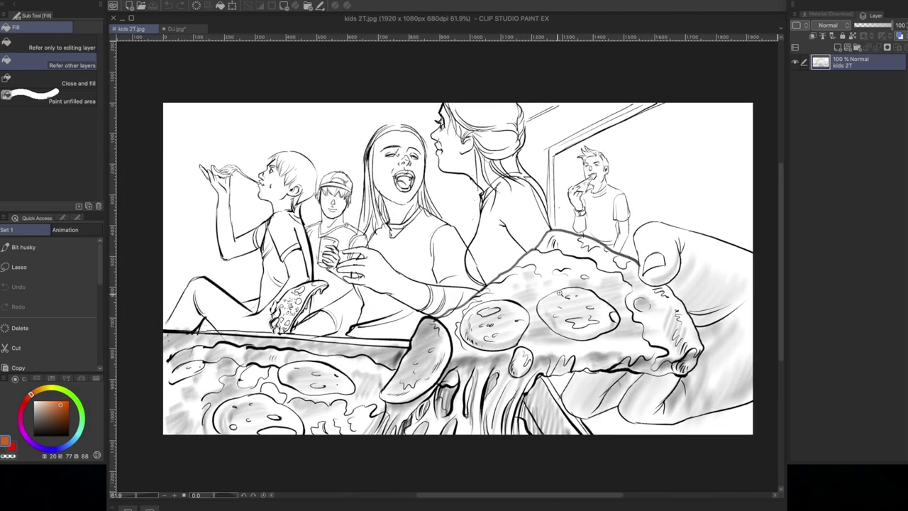
{"action": "scroll", "coordinate": [428, 340], "scroll_direction": "down", "scroll_amount": 2}
{"action": "scroll", "coordinate": [428, 339], "scroll_direction": "left", "scroll_amount": 1}
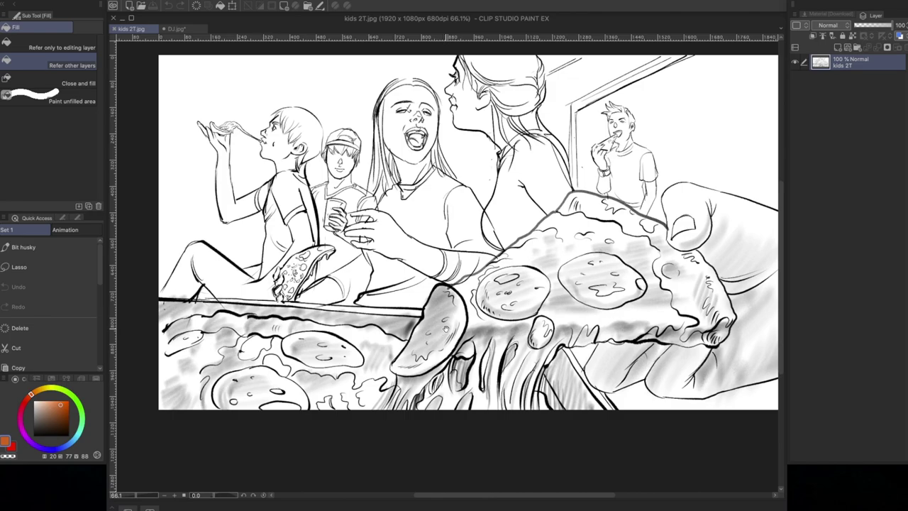
{"action": "scroll", "coordinate": [447, 326], "scroll_direction": "up", "scroll_amount": 10}
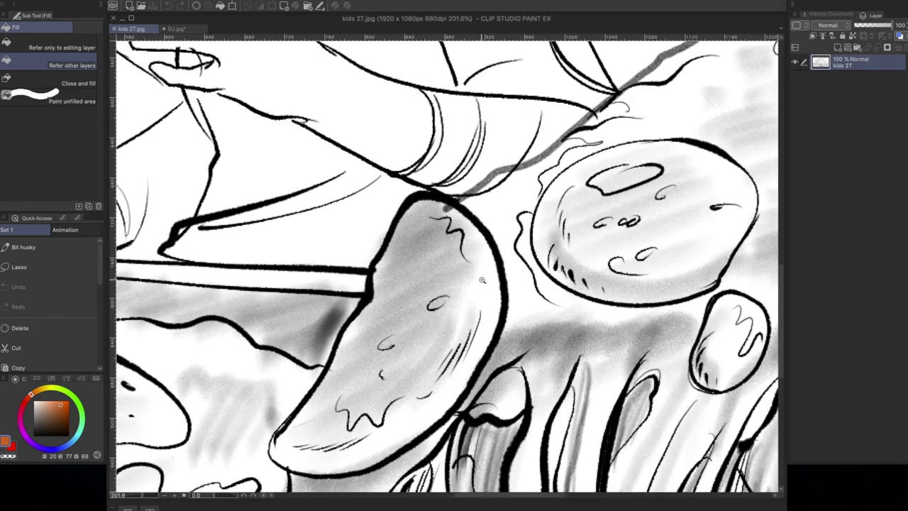
{"action": "scroll", "coordinate": [484, 278], "scroll_direction": "up", "scroll_amount": 5}
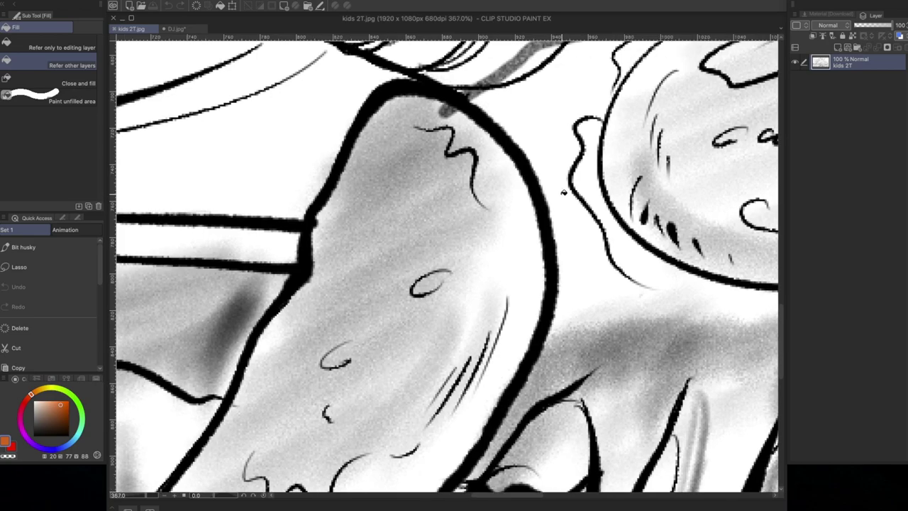
{"action": "scroll", "coordinate": [489, 277], "scroll_direction": "down", "scroll_amount": 10}
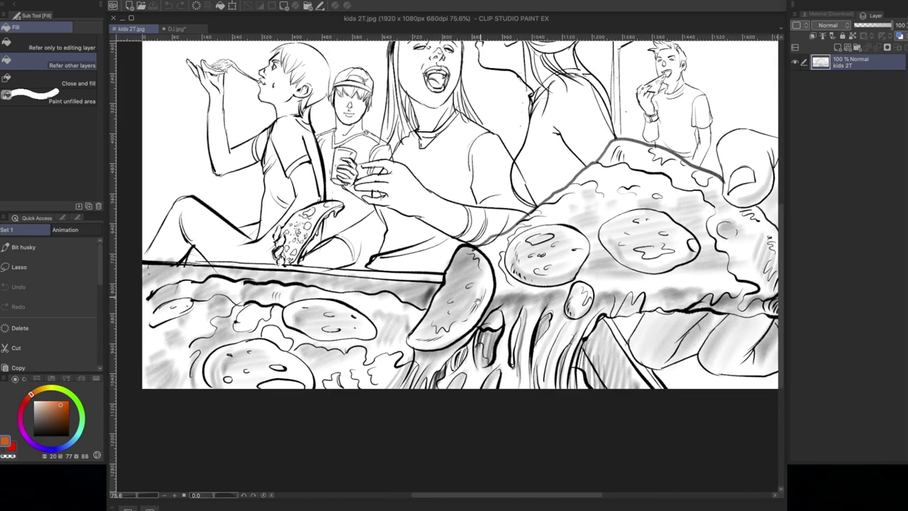
{"action": "left_click", "coordinate": [837, 47]}
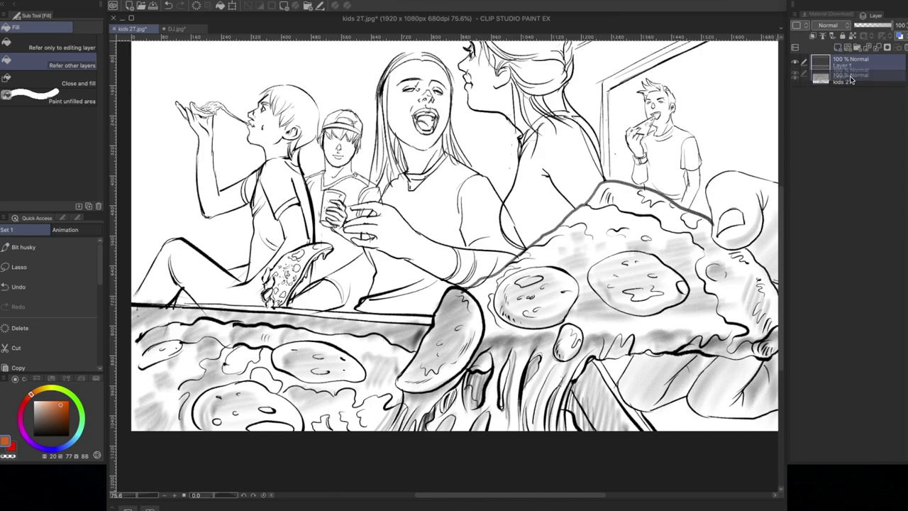
Set kids 2T to Multiply, add Layer 2 above Layer 1, and brush an orange test stroke.
{"action": "left_click", "coordinate": [846, 27]}
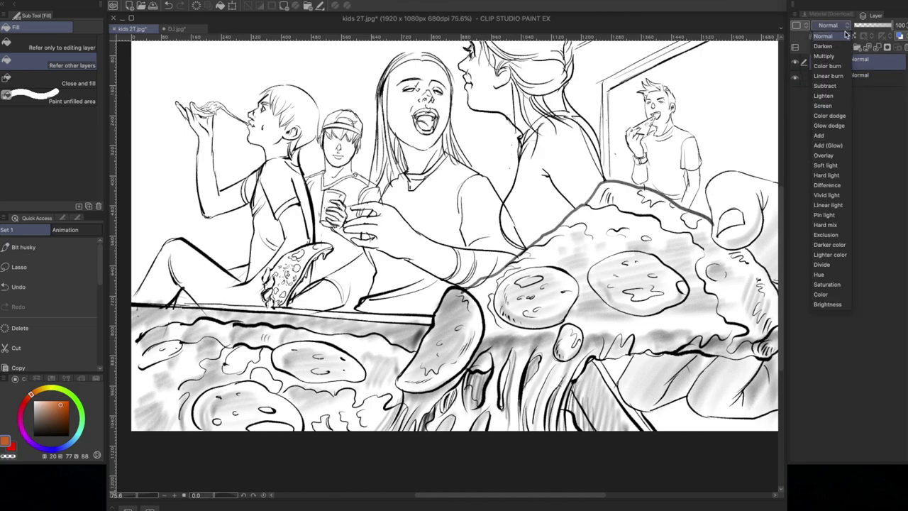
{"action": "left_click", "coordinate": [841, 55]}
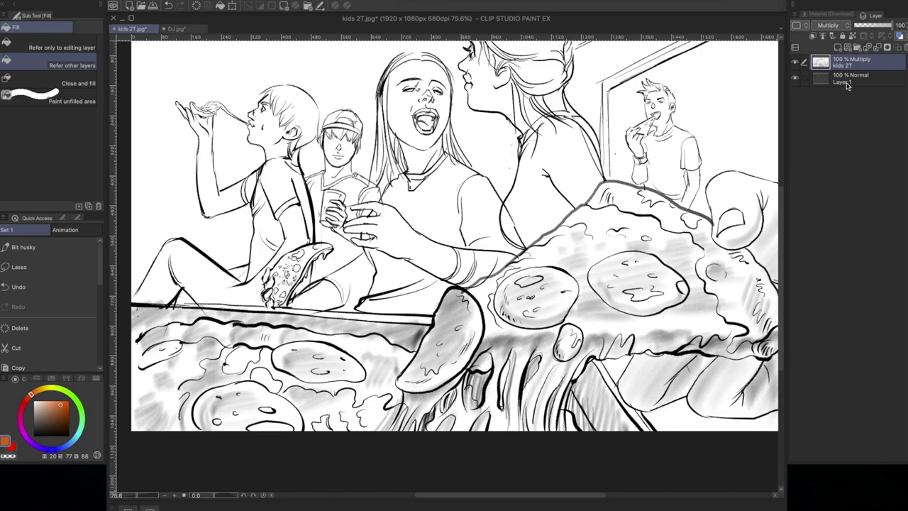
{"action": "left_click", "coordinate": [850, 81]}
{"action": "left_click", "coordinate": [839, 47]}
{"action": "scroll", "coordinate": [439, 103], "scroll_direction": "down", "scroll_amount": 1}
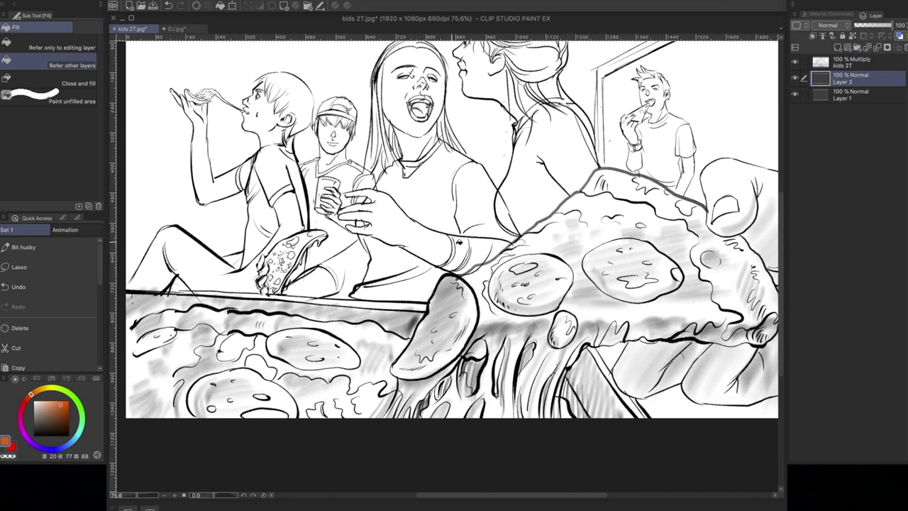
{"action": "key", "text": "b"}
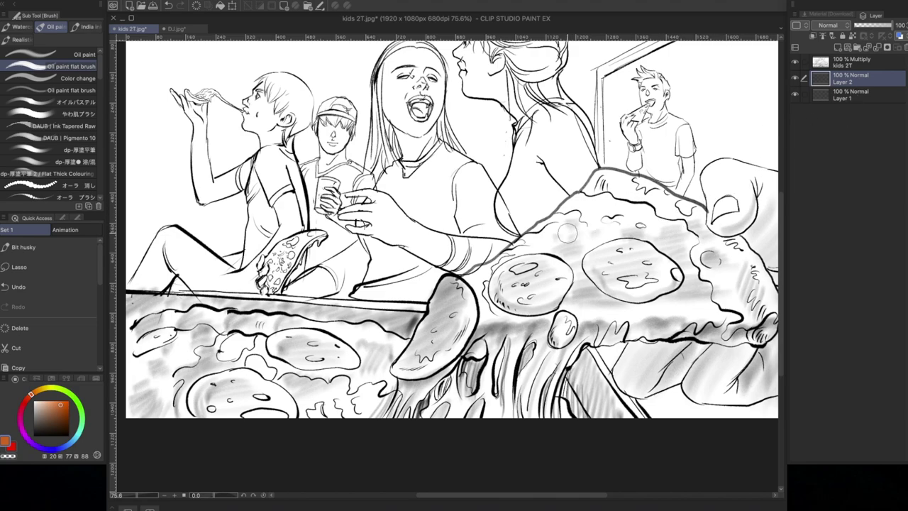
{"action": "mouse_move", "coordinate": [579, 213]}
{"action": "left_mouse_down"}
{"action": "mouse_move", "coordinate": [553, 232]}
{"action": "mouse_move", "coordinate": [576, 211]}
{"action": "mouse_move", "coordinate": [466, 278]}
{"action": "mouse_move", "coordinate": [481, 290]}
{"action": "mouse_move", "coordinate": [541, 244]}
{"action": "mouse_move", "coordinate": [594, 234]}
{"action": "mouse_move", "coordinate": [621, 213]}
{"action": "mouse_move", "coordinate": [591, 204]}
{"action": "mouse_move", "coordinate": [576, 228]}
{"action": "mouse_move", "coordinate": [590, 235]}
{"action": "mouse_move", "coordinate": [503, 298]}
{"action": "mouse_move", "coordinate": [491, 324]}
{"action": "mouse_move", "coordinate": [573, 293]}
{"action": "mouse_move", "coordinate": [653, 278]}
{"action": "mouse_move", "coordinate": [689, 258]}
{"action": "mouse_move", "coordinate": [581, 265]}
{"action": "mouse_move", "coordinate": [596, 230]}
{"action": "left_mouse_up"}
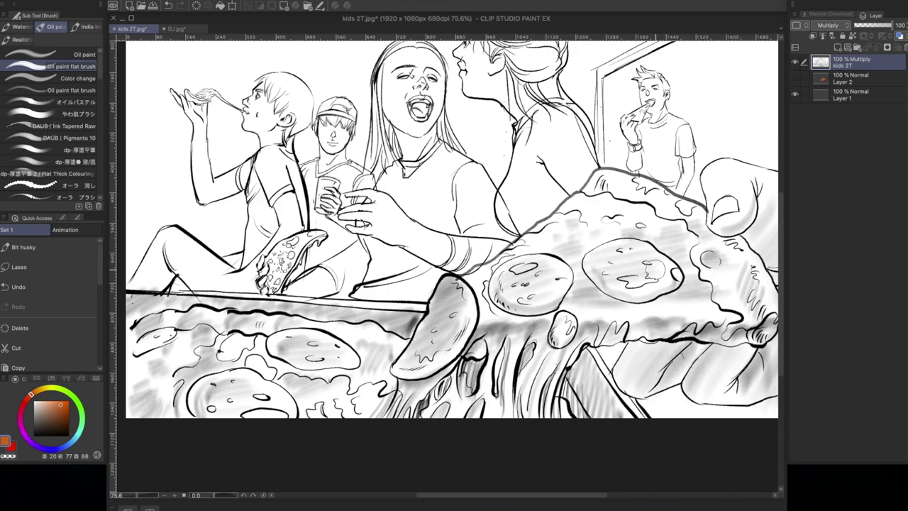
Convert the kids 2T drawing's brightness to opacity so its white becomes transparent.
{"action": "left_click", "coordinate": [89, 0]}
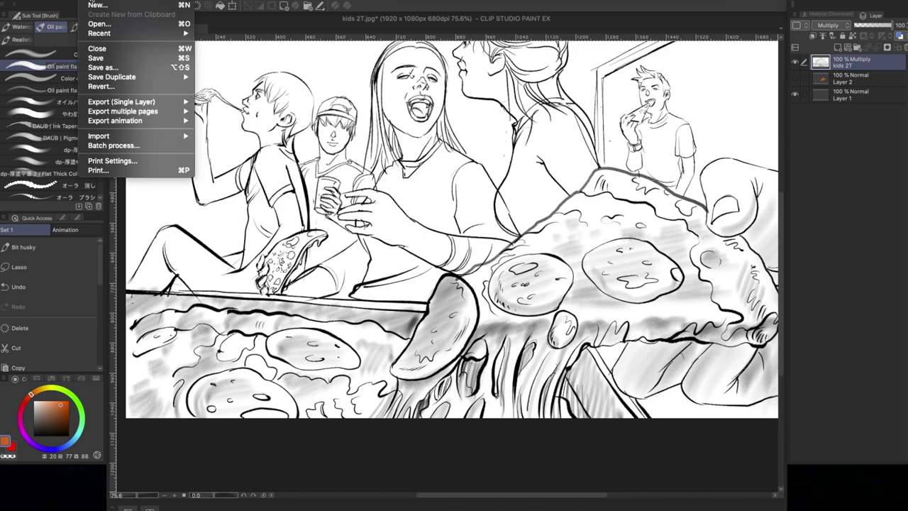
{"action": "mouse_move", "coordinate": [110, 0]}
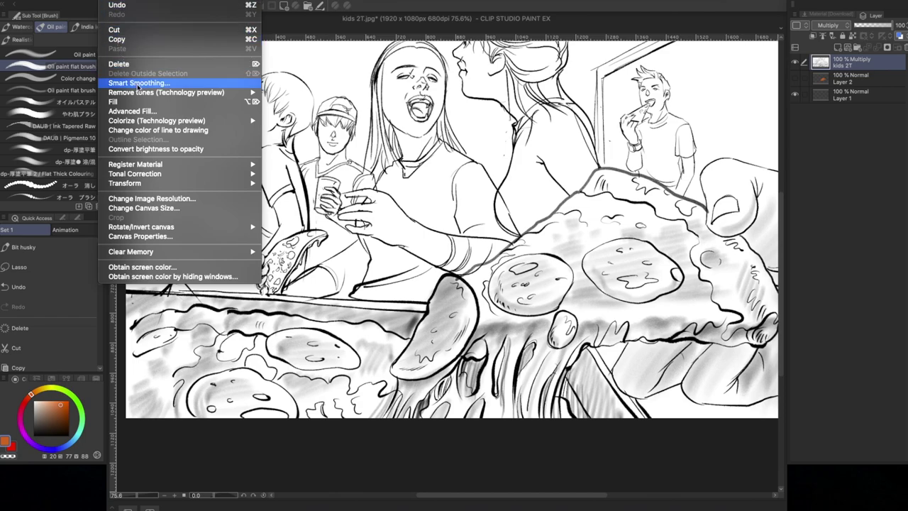
{"action": "left_click", "coordinate": [218, 149]}
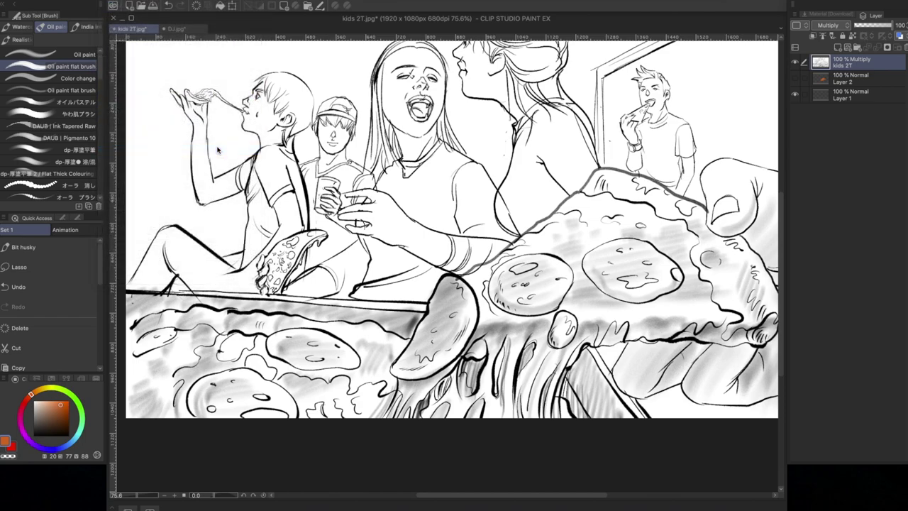
Select Layer 2, add Layer 3 above it, and bring up Advanced Fill.
{"action": "left_click", "coordinate": [855, 81]}
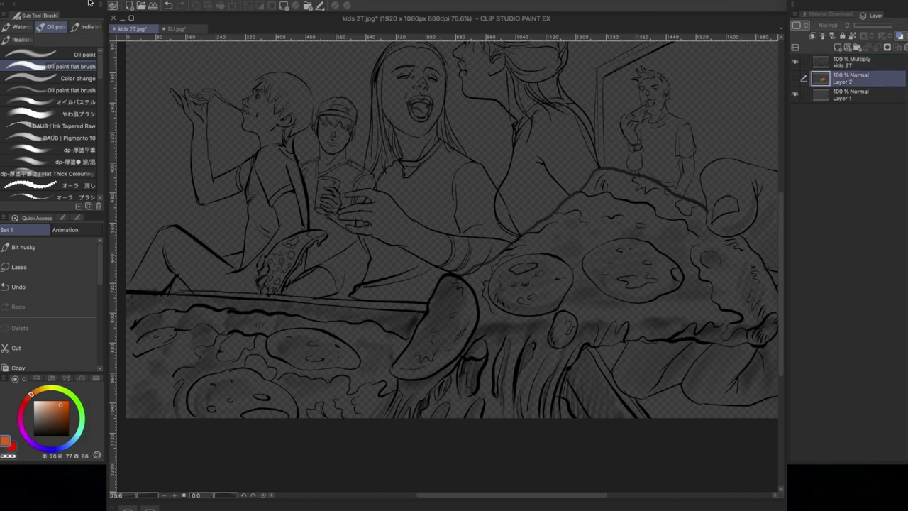
{"action": "left_click", "coordinate": [92, 2]}
{"action": "mouse_move", "coordinate": [107, 2]}
{"action": "key", "text": "Escape"}
{"action": "left_click", "coordinate": [840, 49]}
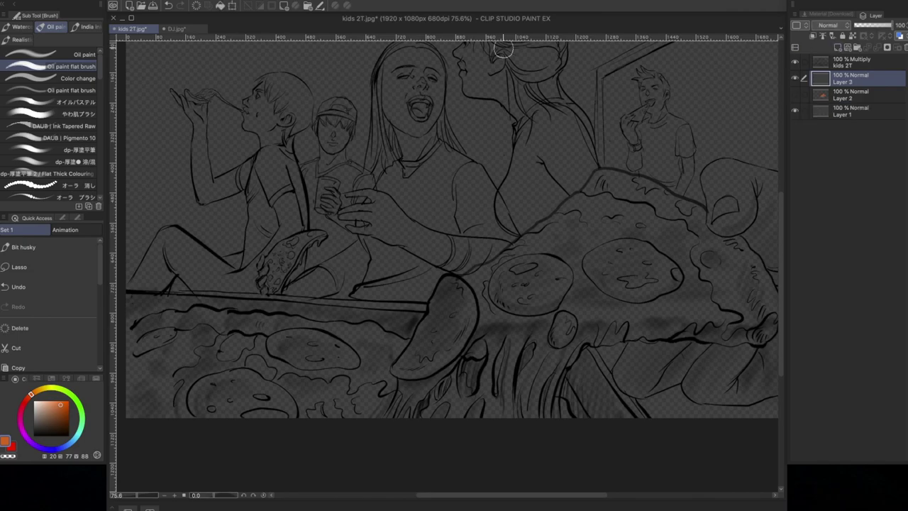
{"action": "left_click", "coordinate": [127, 1]}
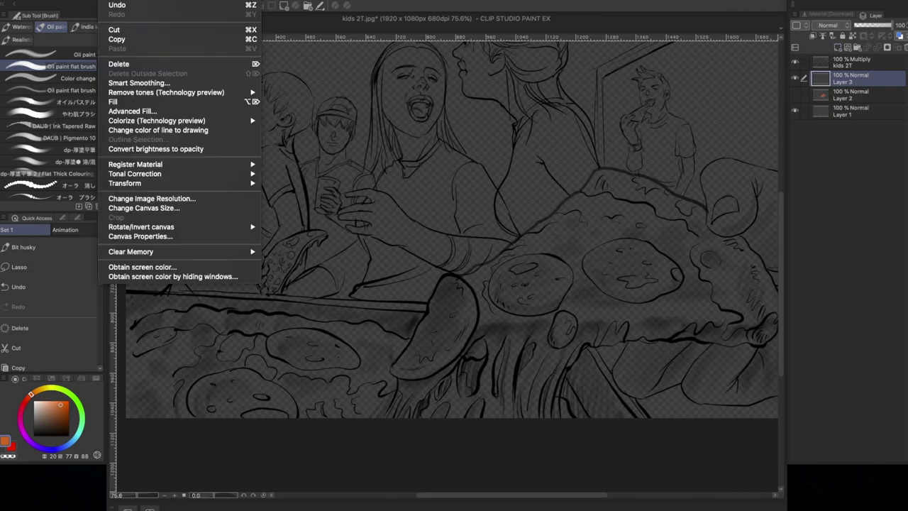
{"action": "left_click", "coordinate": [147, 111]}
Fill Layer 3 with white, toggle the kids 2T layer to check it, and pick a darker colour.
{"action": "left_click", "coordinate": [598, 262]}
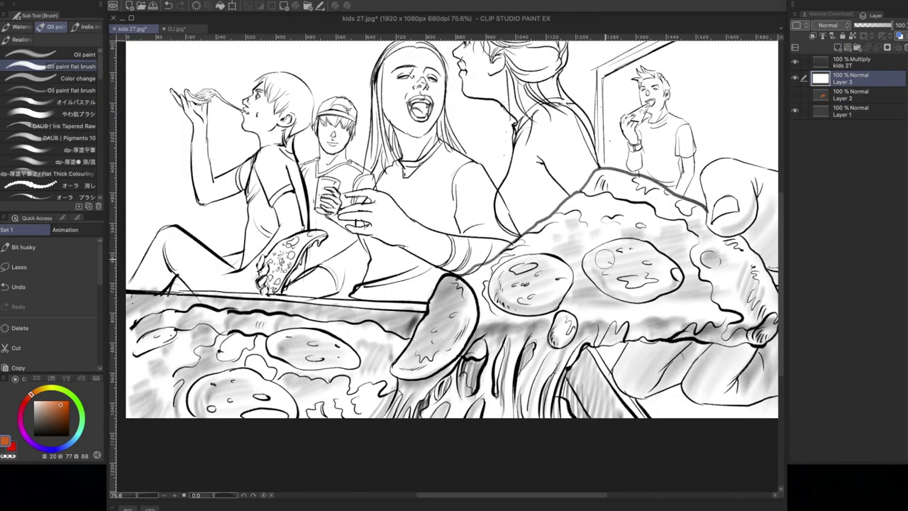
{"action": "left_click", "coordinate": [798, 65]}
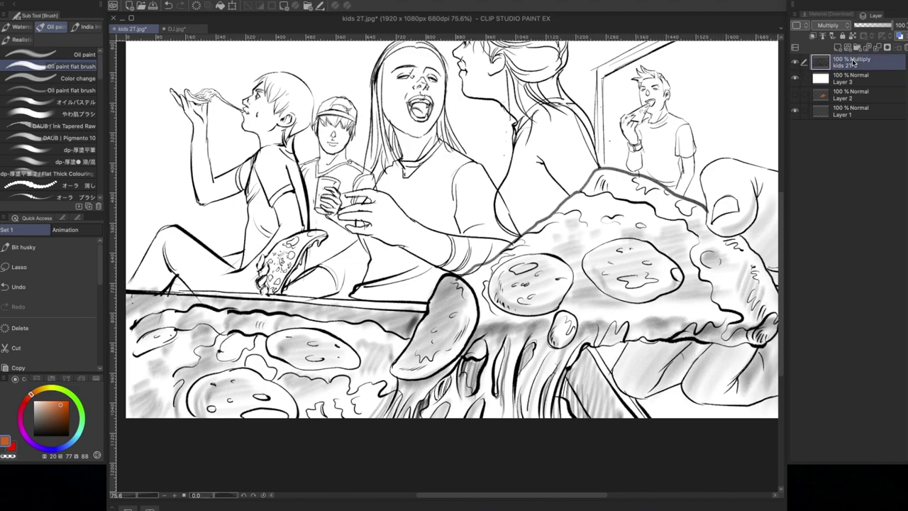
{"action": "left_click", "coordinate": [794, 63]}
{"action": "left_click", "coordinate": [795, 63]}
{"action": "scroll", "coordinate": [656, 234], "scroll_direction": "down", "scroll_amount": 3}
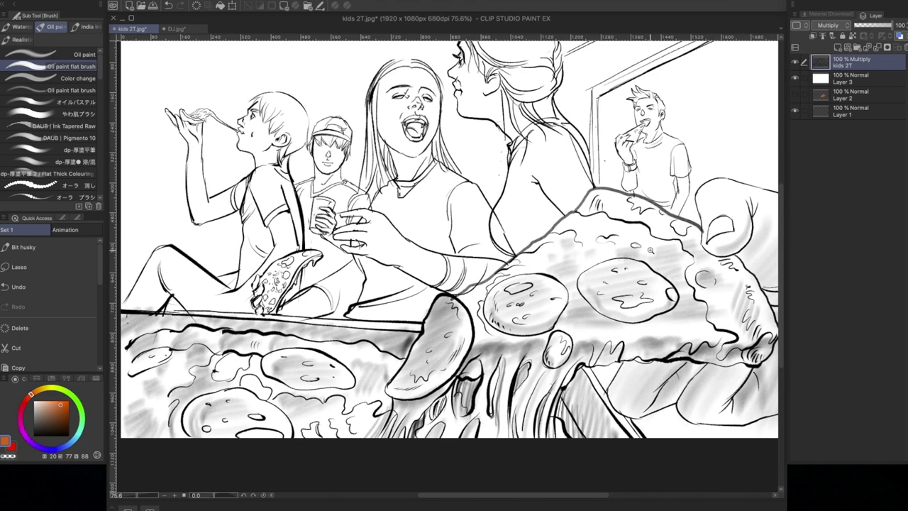
{"action": "left_click_drag", "start_coordinate": [643, 254], "coordinate": [585, 268]}
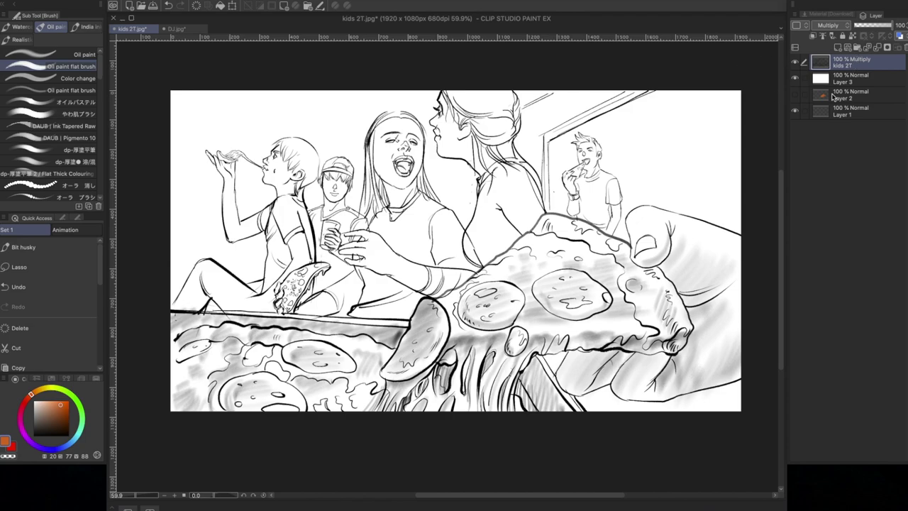
{"action": "left_click", "coordinate": [61, 414]}
Apply Layer Color to kids 2T to tint its line art and shading blue.
{"action": "left_click", "coordinate": [900, 36]}
{"action": "scroll", "coordinate": [704, 169], "scroll_direction": "right", "scroll_amount": 1}
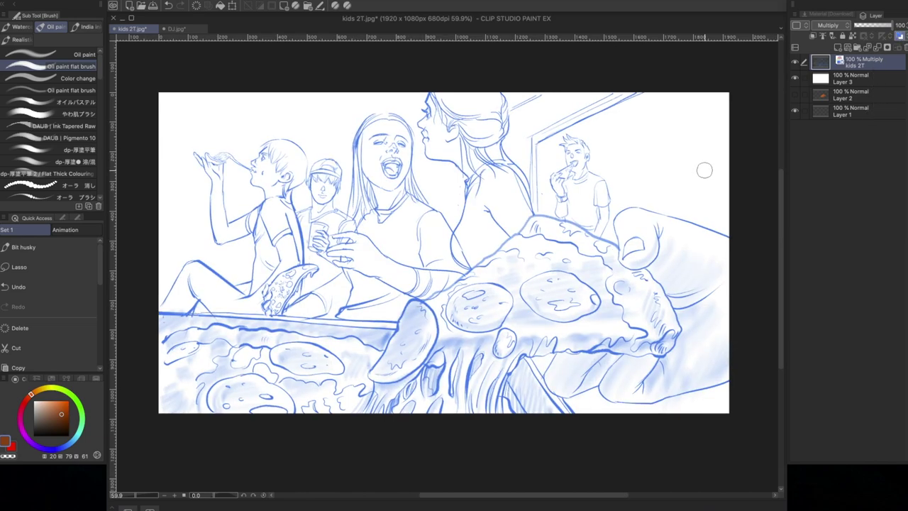